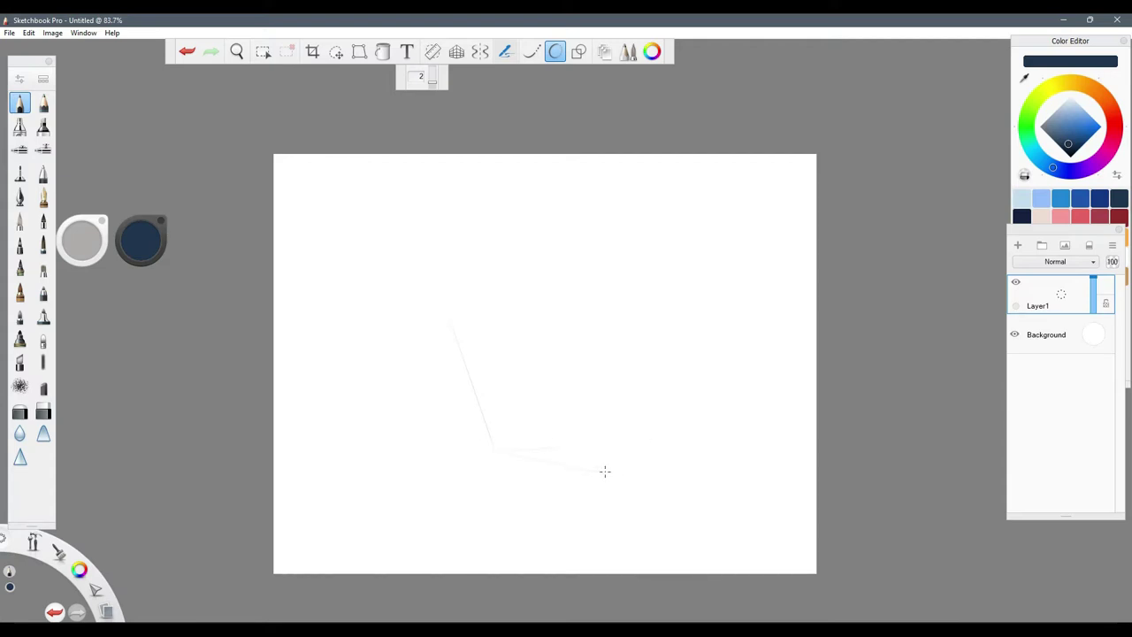
# Step: Sketch the birdhouse's five-sided front wall in light pencil, with a round window with crossbars below the roof peak
pyautogui.moveTo(603, 467); pyautogui.dragTo(595, 307)
pyautogui.click(501, 206)
pyautogui.hotkey('ctrl', 'z')
pyautogui.moveTo(512, 325)
pyautogui.mouseDown()
pyautogui.moveTo(489, 311)
pyautogui.moveTo(500, 258)
pyautogui.mouseUp()
pyautogui.moveTo(499, 299); pyautogui.dragTo(550, 295)
# Step: Sketch the narrow side window and doubled front wall edges, with curved feathers at the far end of the roof ridge
pyautogui.moveTo(672, 322)
pyautogui.mouseDown()
pyautogui.moveTo(685, 355)
pyautogui.moveTo(674, 338)
pyautogui.moveTo(647, 367)
pyautogui.moveTo(654, 345)
pyautogui.moveTo(646, 378)
pyautogui.moveTo(654, 349)
pyautogui.moveTo(644, 400)
pyautogui.mouseUp()
pyautogui.moveTo(606, 317); pyautogui.dragTo(606, 463)
pyautogui.moveTo(449, 311); pyautogui.dragTo(505, 210)
pyautogui.moveTo(785, 165); pyautogui.dragTo(725, 223)
pyautogui.click(186, 51)
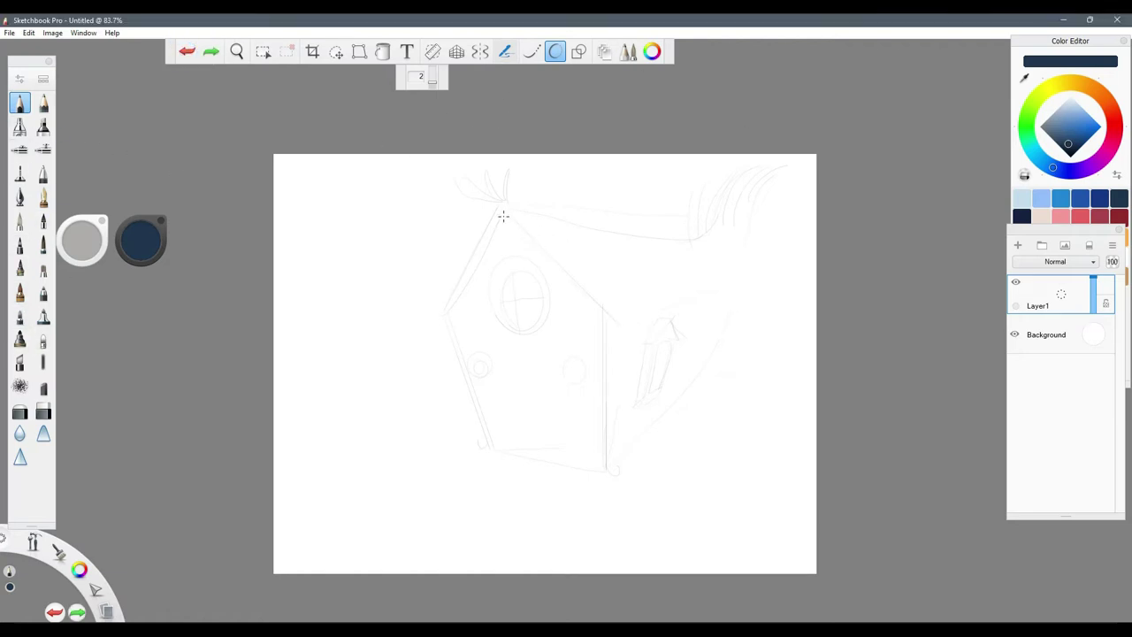
# Step: Draw the sloping roof edge from the peak along the side eave, and sketch a beak and eyes on the front wall
pyautogui.moveTo(505, 218); pyautogui.dragTo(741, 320)
pyautogui.moveTo(508, 426); pyautogui.dragTo(547, 405)
pyautogui.moveTo(579, 377); pyautogui.dragTo(576, 377)
pyautogui.moveTo(580, 381)
pyautogui.mouseDown()
pyautogui.moveTo(583, 369)
pyautogui.moveTo(523, 375)
pyautogui.mouseUp()
# Step: Sketch two thin bird legs under the house, with feathered tops and clawed feet
pyautogui.moveTo(507, 533)
pyautogui.mouseDown()
pyautogui.moveTo(517, 516)
pyautogui.moveTo(536, 521)
pyautogui.mouseUp()
pyautogui.moveTo(574, 469)
pyautogui.mouseDown()
pyautogui.moveTo(567, 483)
pyautogui.moveTo(582, 485)
pyautogui.mouseUp()
pyautogui.moveTo(584, 473); pyautogui.dragTo(603, 486)
pyautogui.moveTo(589, 531); pyautogui.dragTo(573, 526)
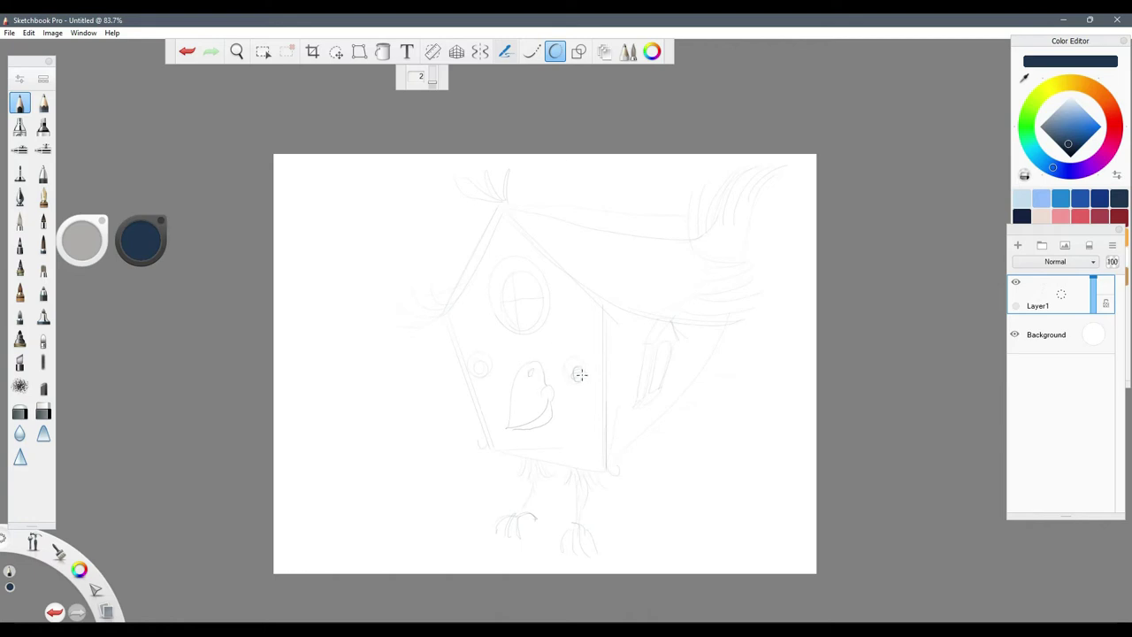
# Step: Darken the pupils of both eyes and strengthen the outline of the beak
pyautogui.moveTo(576, 371); pyautogui.dragTo(586, 380)
pyautogui.moveTo(488, 363); pyautogui.dragTo(480, 372)
pyautogui.moveTo(549, 383)
pyautogui.mouseDown()
pyautogui.moveTo(499, 431)
pyautogui.moveTo(547, 406)
pyautogui.moveTo(553, 424)
pyautogui.mouseUp()
# Step: Strengthen the left eave's curled feathers, the curved side wall and bottom edges, and the left eye's outline
pyautogui.moveTo(387, 305)
pyautogui.mouseDown()
pyautogui.moveTo(444, 304)
pyautogui.moveTo(398, 299)
pyautogui.moveTo(422, 294)
pyautogui.moveTo(410, 295)
pyautogui.moveTo(414, 282)
pyautogui.moveTo(449, 288)
pyautogui.mouseUp()
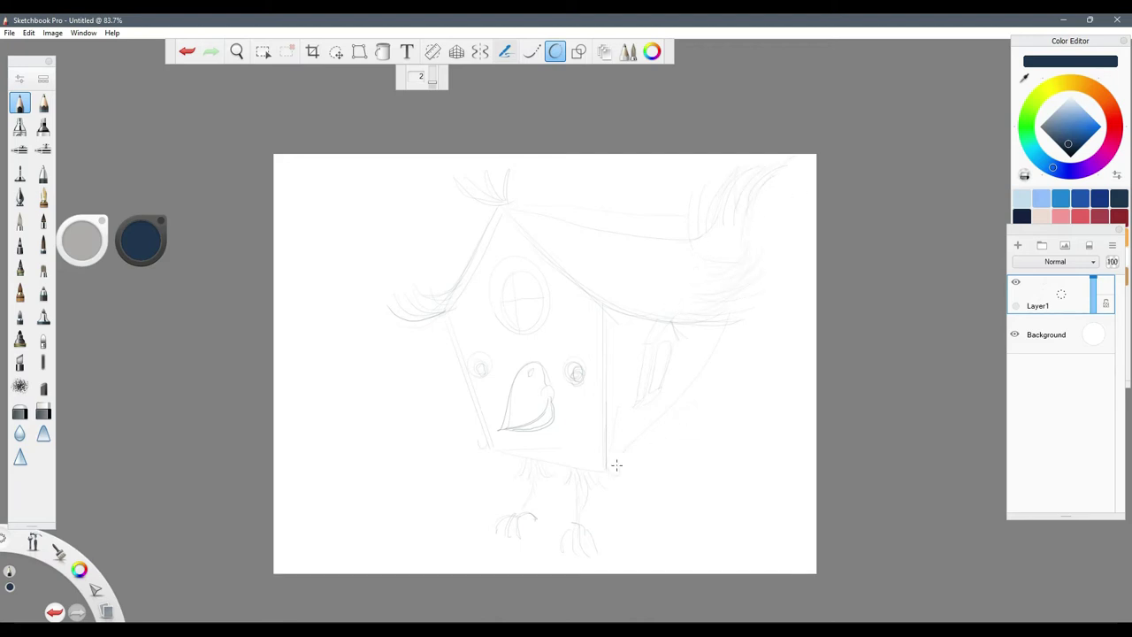
pyautogui.moveTo(616, 465); pyautogui.dragTo(718, 332)
pyautogui.moveTo(488, 451); pyautogui.dragTo(605, 467)
pyautogui.moveTo(475, 380); pyautogui.dragTo(478, 367)
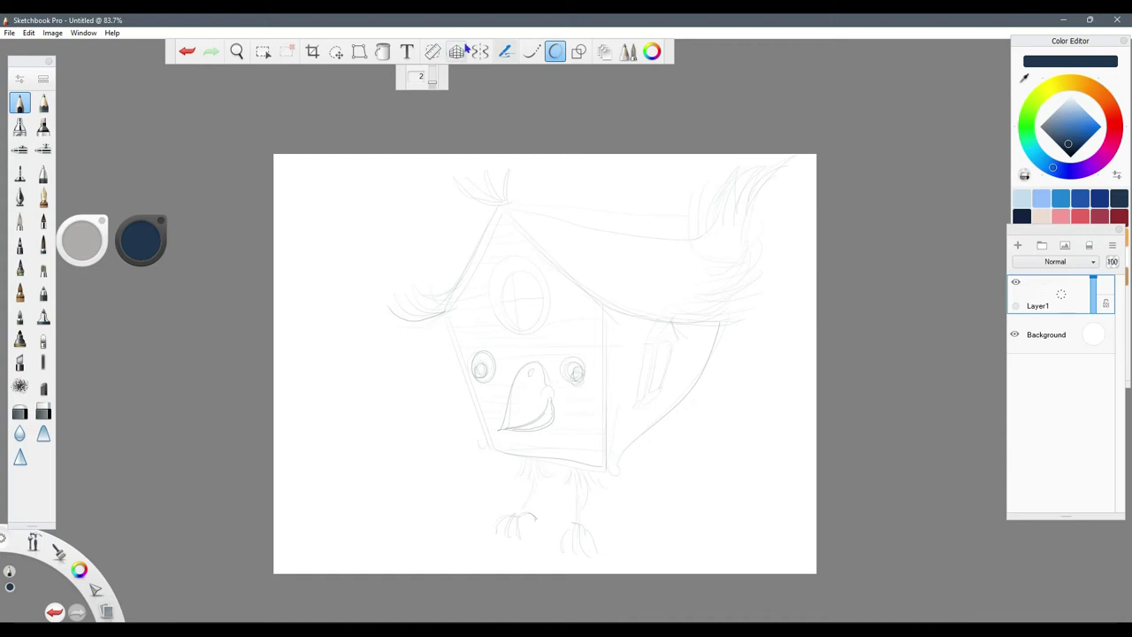
# Step: Lighten the right eye's pupil with the eraser and redraw it in pencil
pyautogui.click(20, 411)
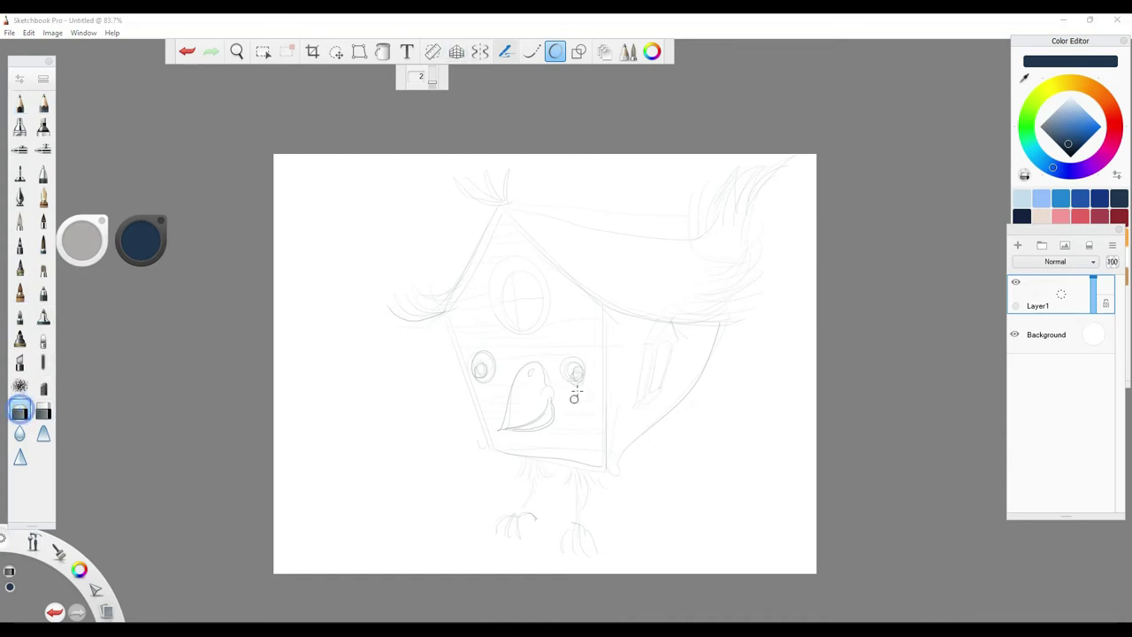
pyautogui.moveTo(573, 381); pyautogui.dragTo(575, 378)
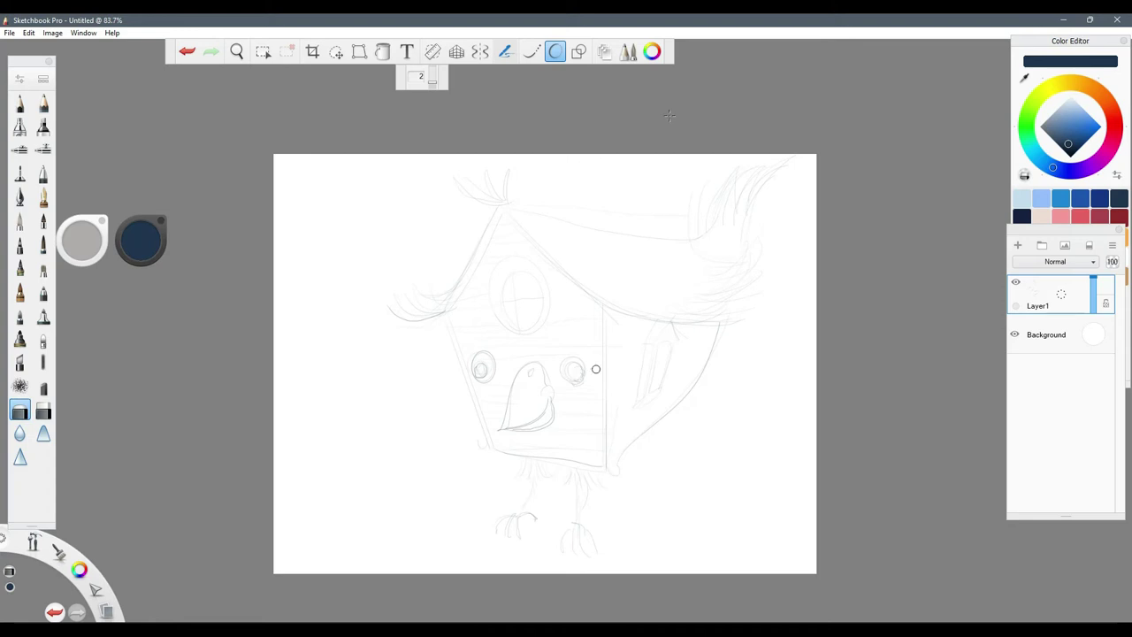
pyautogui.click(19, 104)
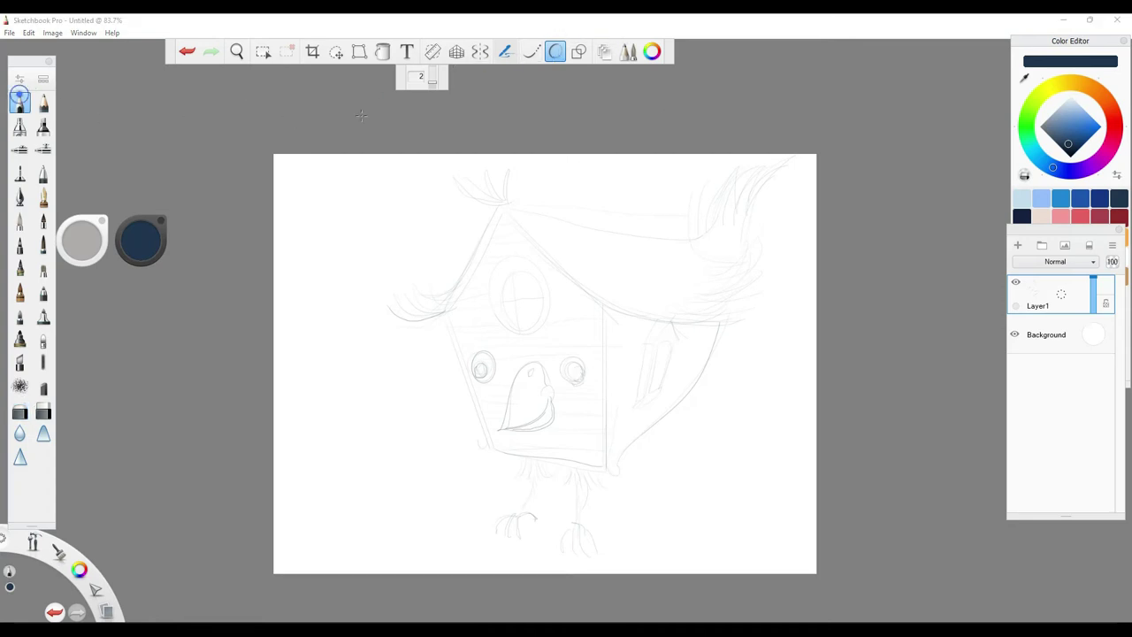
pyautogui.click(571, 375)
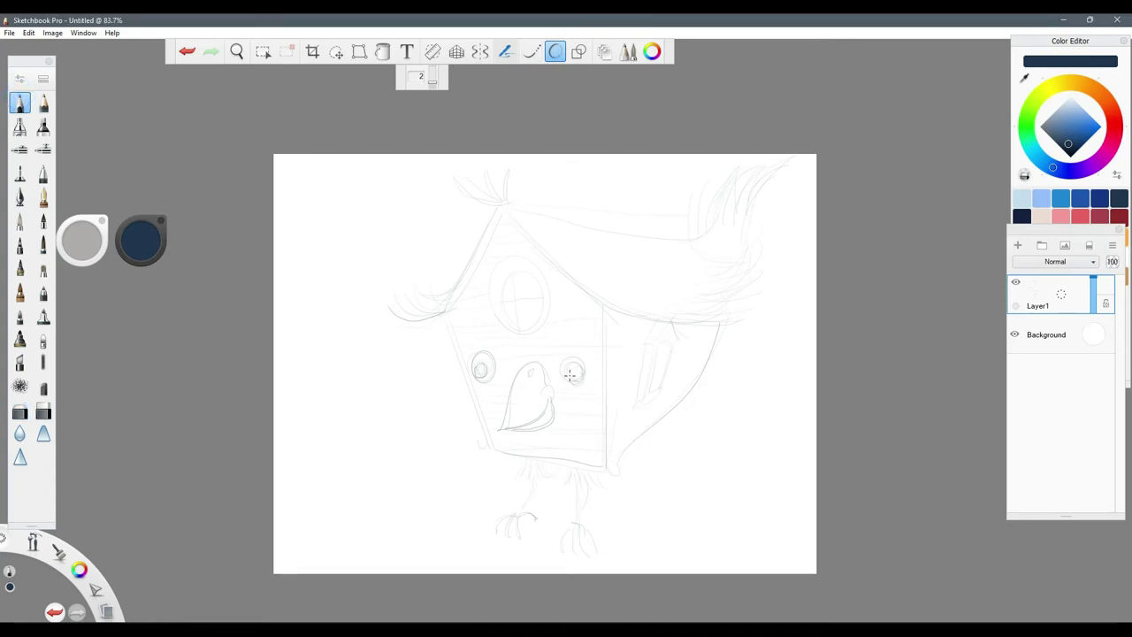
pyautogui.moveTo(576, 380); pyautogui.dragTo(577, 378)
# Step: Detail the narrow side window and side wall with short strokes, and thicken the left eave's upturned feathers
pyautogui.moveTo(668, 358)
pyautogui.mouseDown()
pyautogui.moveTo(662, 381)
pyautogui.moveTo(669, 338)
pyautogui.mouseUp()
pyautogui.moveTo(625, 344); pyautogui.dragTo(625, 415)
pyautogui.moveTo(394, 311); pyautogui.dragTo(458, 301)
pyautogui.moveTo(492, 221)
pyautogui.mouseDown()
pyautogui.moveTo(425, 299)
pyautogui.moveTo(473, 256)
pyautogui.moveTo(423, 290)
pyautogui.moveTo(409, 280)
pyautogui.moveTo(398, 318)
pyautogui.mouseUp()
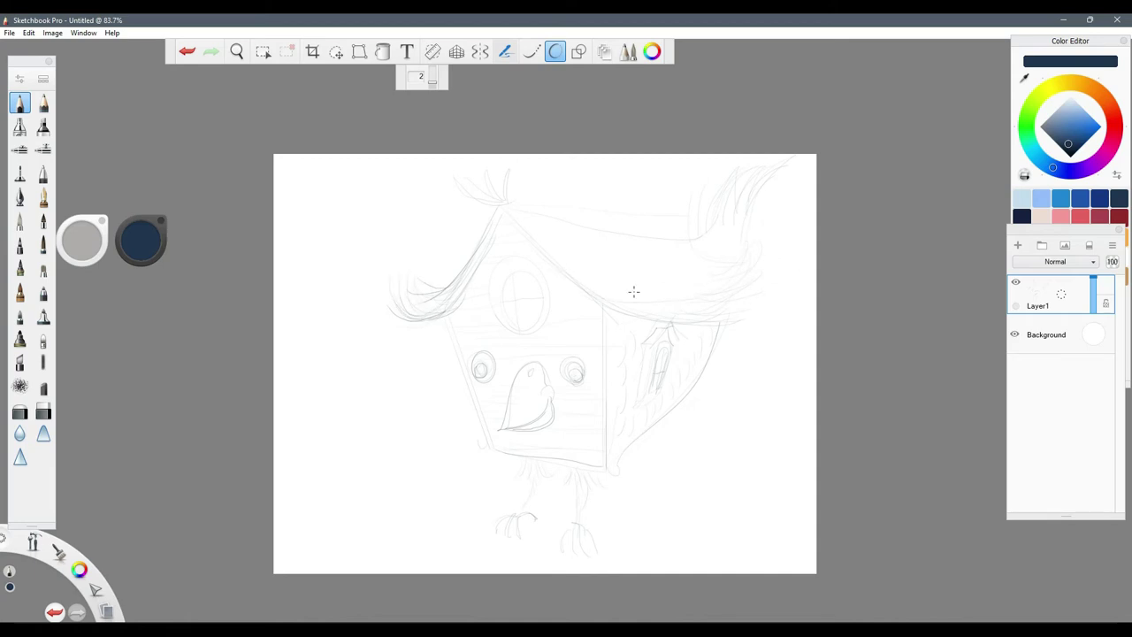
# Step: Build up layered feather strokes on the right eave, and strengthen the roof ridge and its upswept tail plume
pyautogui.moveTo(688, 312); pyautogui.dragTo(757, 260)
pyautogui.moveTo(769, 263)
pyautogui.mouseDown()
pyautogui.moveTo(687, 321)
pyautogui.moveTo(774, 268)
pyautogui.moveTo(731, 296)
pyautogui.mouseUp()
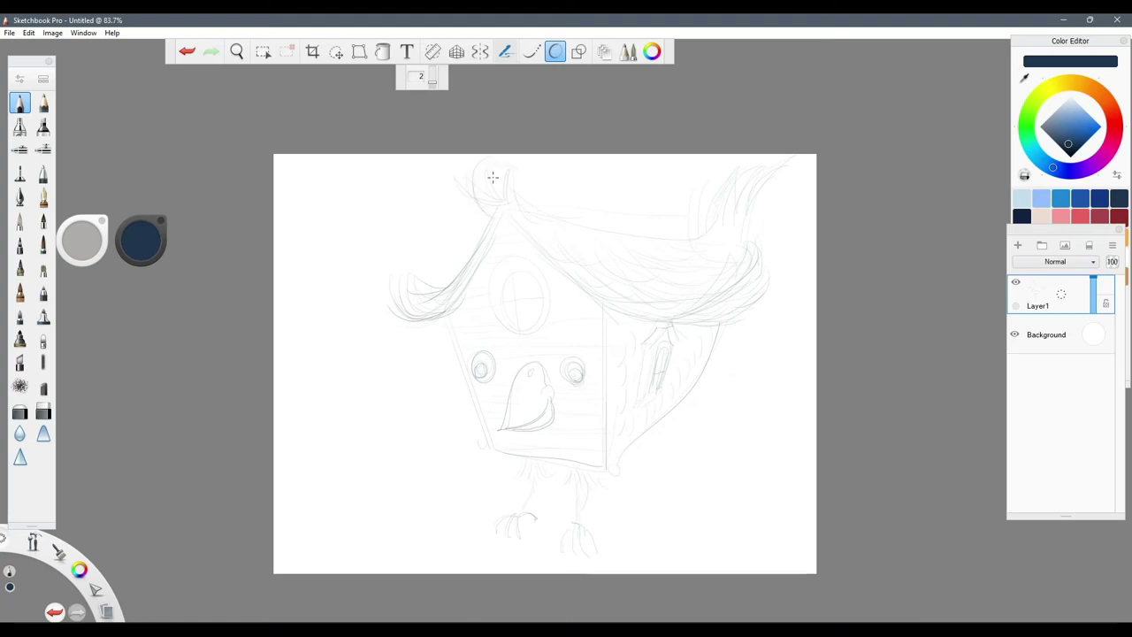
pyautogui.moveTo(531, 215)
pyautogui.mouseDown()
pyautogui.moveTo(677, 241)
pyautogui.moveTo(532, 212)
pyautogui.moveTo(727, 204)
pyautogui.moveTo(815, 166)
pyautogui.moveTo(710, 242)
pyautogui.moveTo(748, 157)
pyautogui.moveTo(711, 202)
pyautogui.moveTo(714, 240)
pyautogui.moveTo(720, 173)
pyautogui.mouseUp()
pyautogui.moveTo(715, 235); pyautogui.dragTo(736, 170)
pyautogui.moveTo(741, 238); pyautogui.dragTo(784, 185)
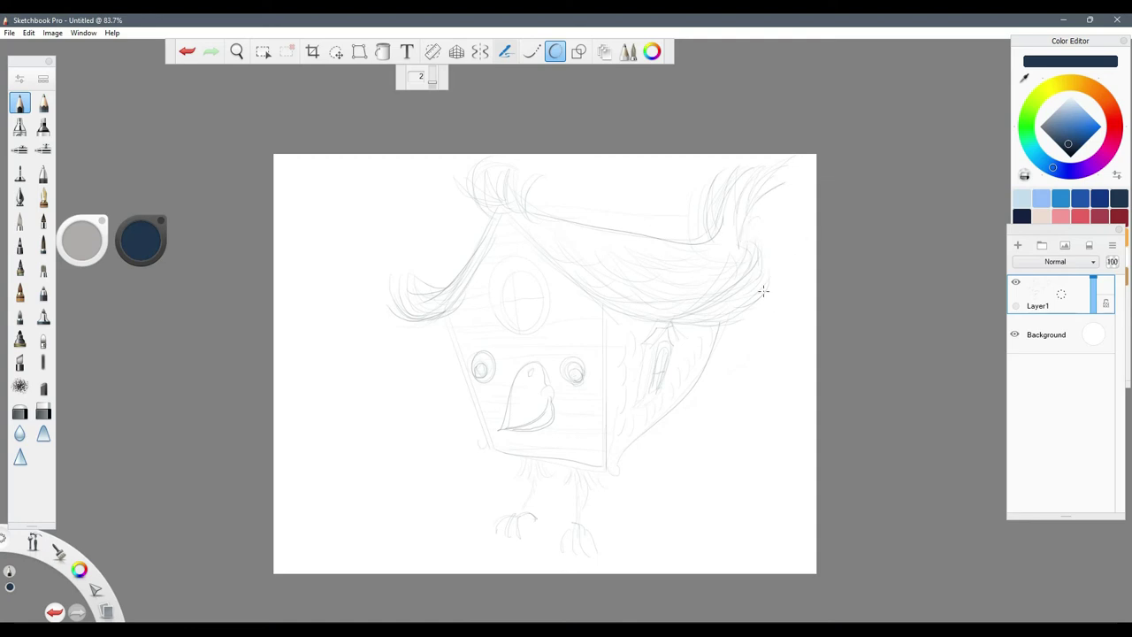
# Step: Draw rounded knobs at the front wall's lower corners, and firm up the round window frame, corner post and base edge
pyautogui.moveTo(619, 466); pyautogui.dragTo(601, 470)
pyautogui.moveTo(485, 447); pyautogui.dragTo(493, 452)
pyautogui.moveTo(510, 319); pyautogui.dragTo(506, 313)
pyautogui.moveTo(608, 319); pyautogui.dragTo(609, 458)
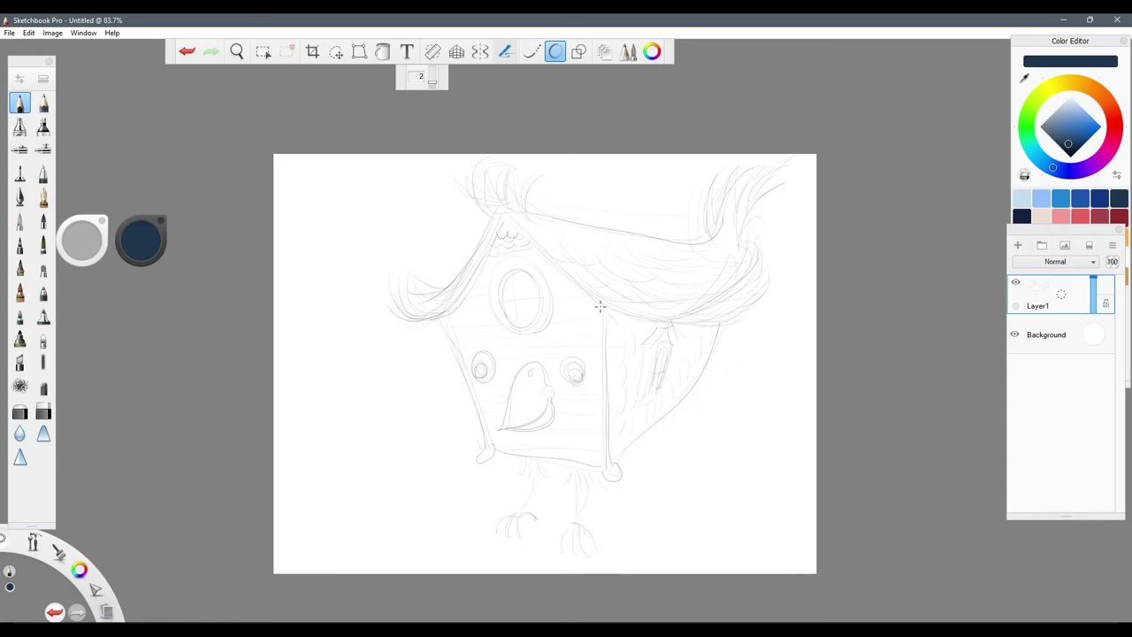
pyautogui.moveTo(600, 307)
pyautogui.mouseDown()
pyautogui.moveTo(604, 439)
pyautogui.moveTo(597, 408)
pyautogui.mouseUp()
pyautogui.moveTo(494, 451); pyautogui.dragTo(607, 458)
# Step: Define the feather tufts below the base, and thicken both legs and their clawed feet
pyautogui.moveTo(525, 463)
pyautogui.mouseDown()
pyautogui.moveTo(532, 483)
pyautogui.moveTo(546, 481)
pyautogui.moveTo(546, 465)
pyautogui.moveTo(602, 489)
pyautogui.mouseUp()
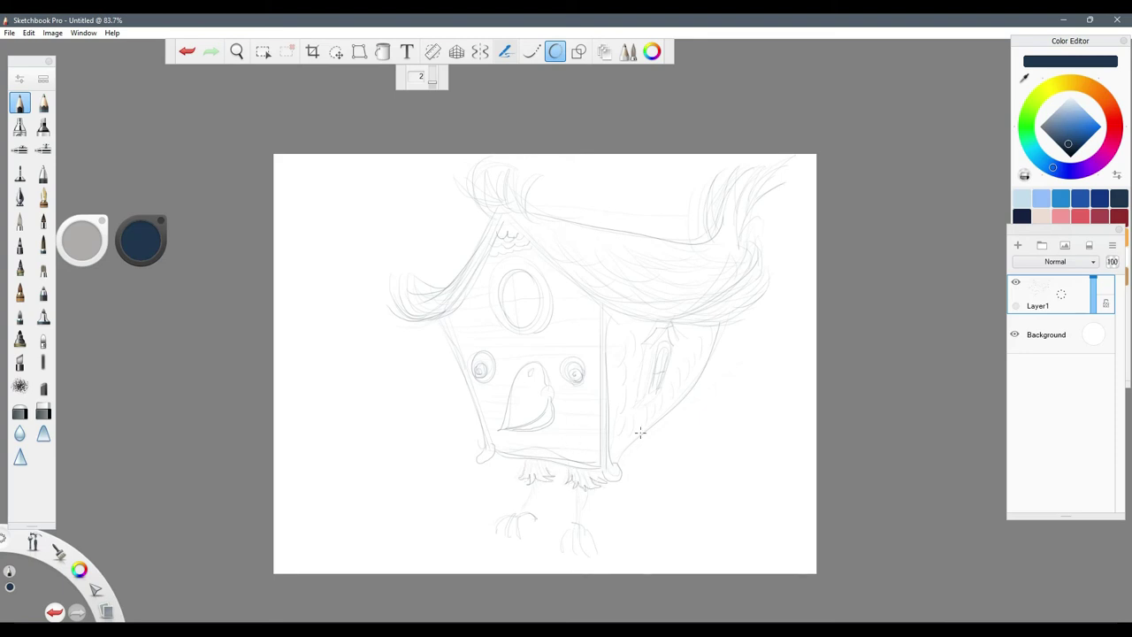
pyautogui.moveTo(518, 511); pyautogui.dragTo(528, 484)
pyautogui.moveTo(579, 512); pyautogui.dragTo(586, 484)
pyautogui.moveTo(569, 530)
pyautogui.mouseDown()
pyautogui.moveTo(562, 551)
pyautogui.moveTo(588, 554)
pyautogui.mouseUp()
pyautogui.moveTo(501, 523)
pyautogui.mouseDown()
pyautogui.moveTo(514, 516)
pyautogui.moveTo(507, 544)
pyautogui.moveTo(524, 544)
pyautogui.mouseUp()
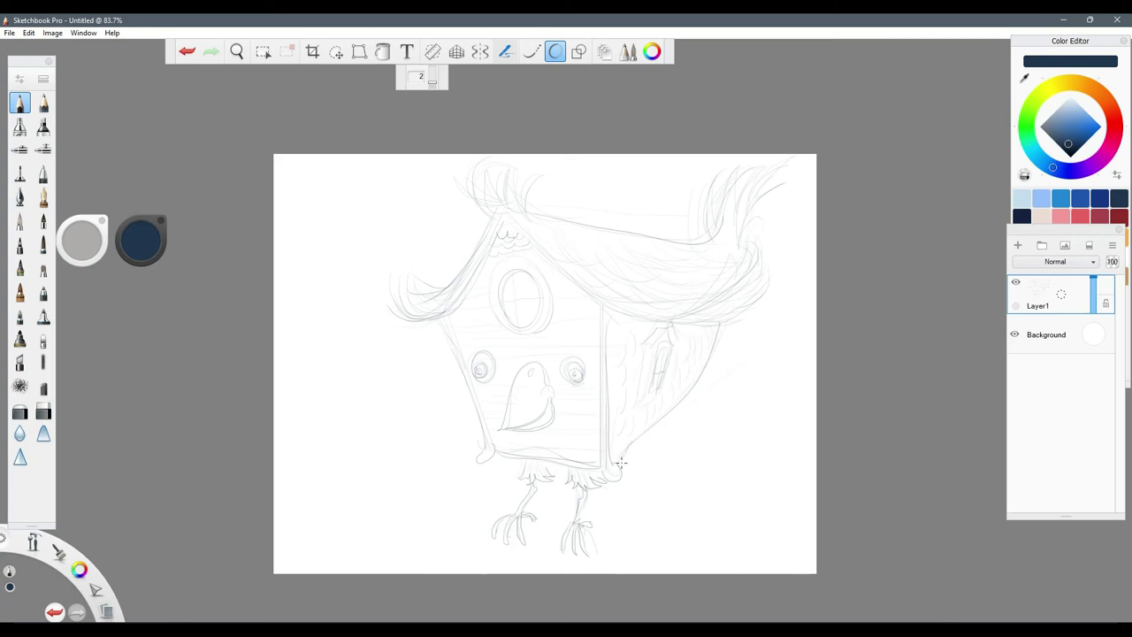
# Step: Retrace the side wall's curved lower edge and strengthen the narrow side window's frame
pyautogui.moveTo(622, 462)
pyautogui.mouseDown()
pyautogui.moveTo(692, 382)
pyautogui.moveTo(716, 329)
pyautogui.mouseUp()
pyautogui.moveTo(641, 368); pyautogui.dragTo(641, 389)
pyautogui.moveTo(642, 346); pyautogui.dragTo(654, 344)
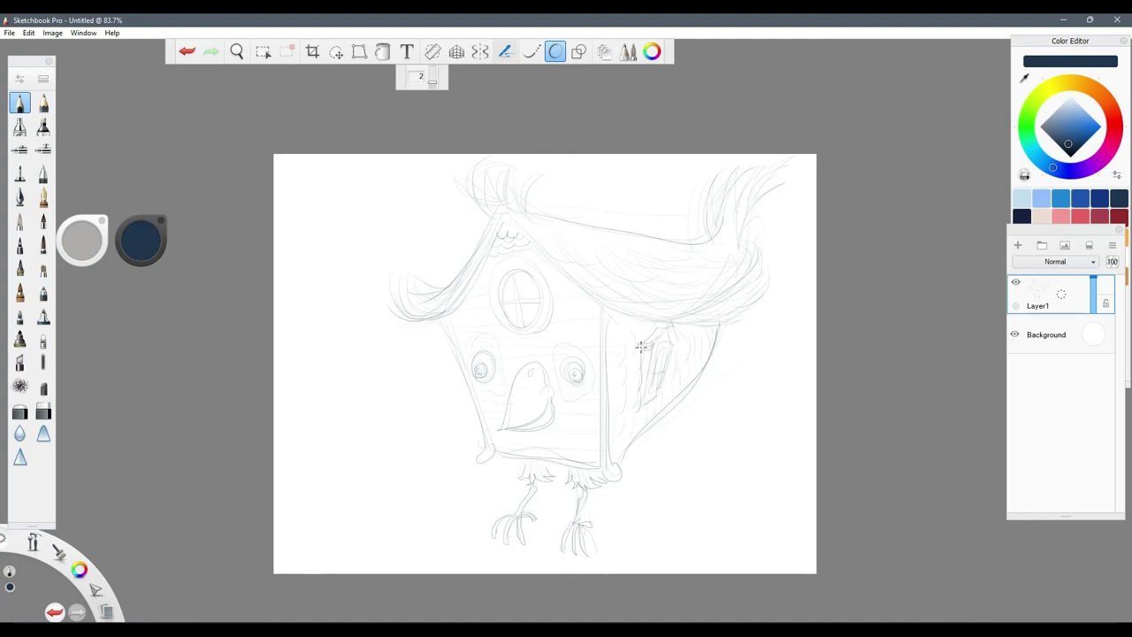